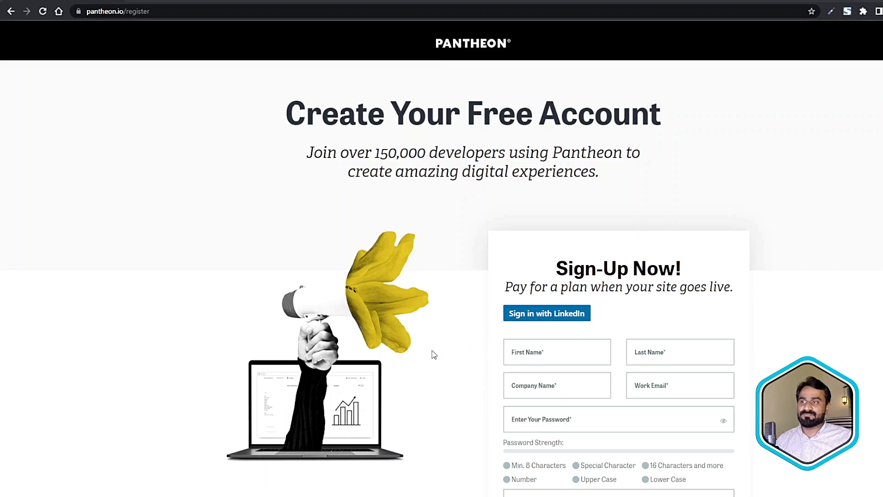
# - Switch from the Pantheon registration page to the Personal Workspace dashboard and view its list of workspaces
pyautogui.scroll(-3, 449, 358)
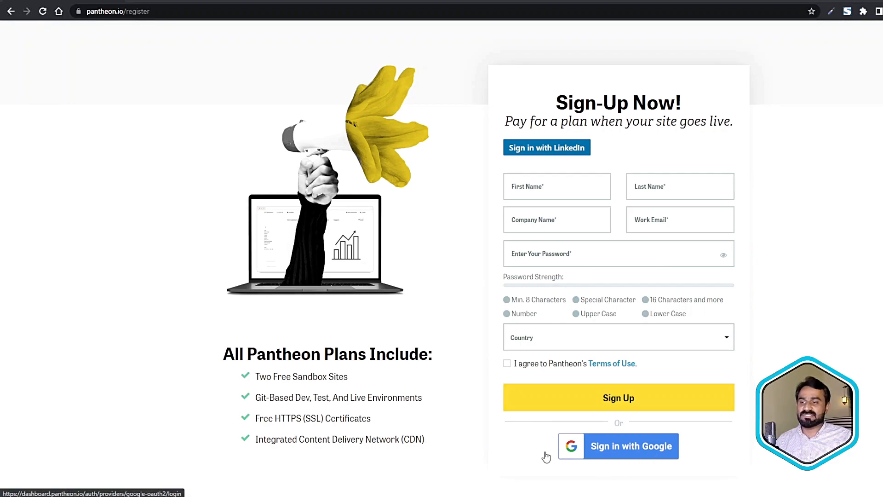
pyautogui.moveTo(588, 496)
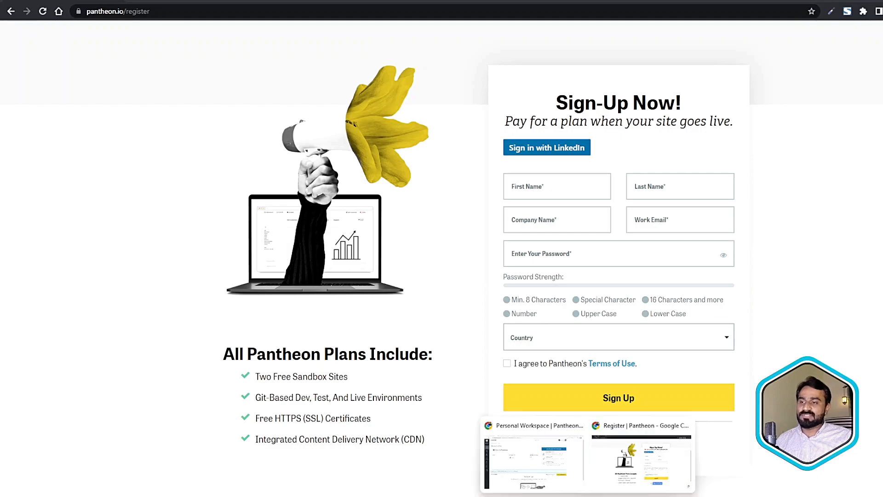
pyautogui.click(548, 473)
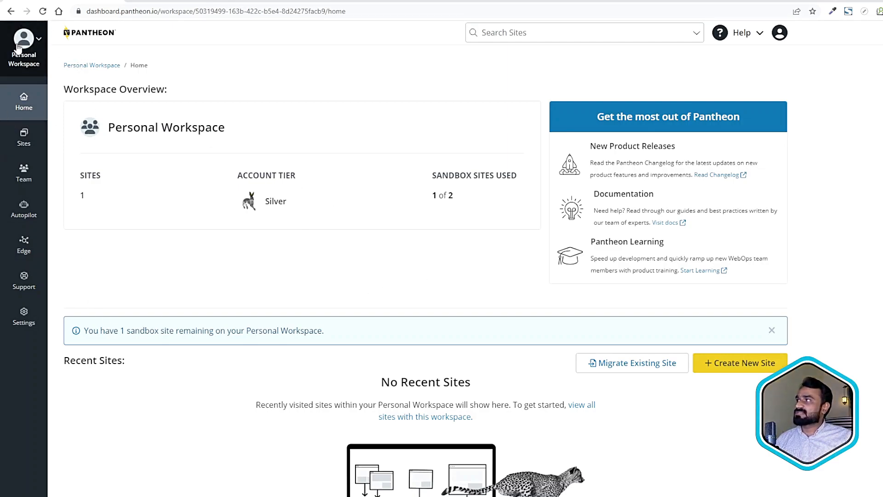
pyautogui.click(36, 46)
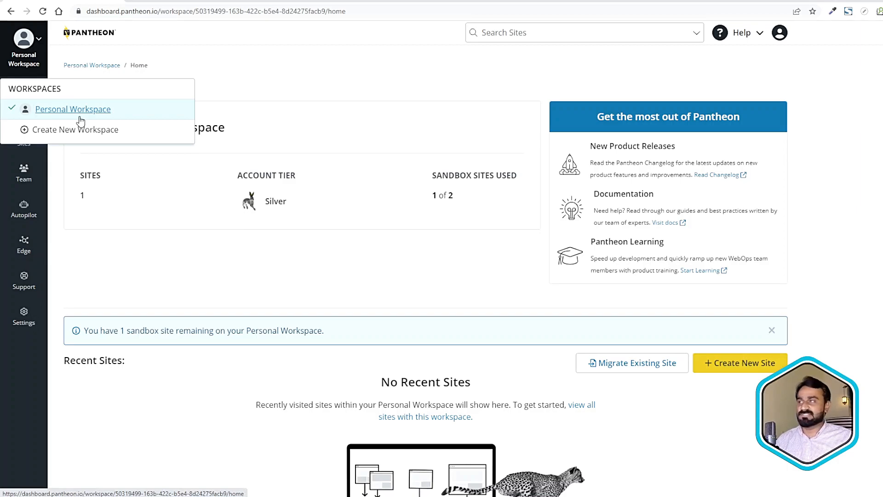
pyautogui.click(134, 280)
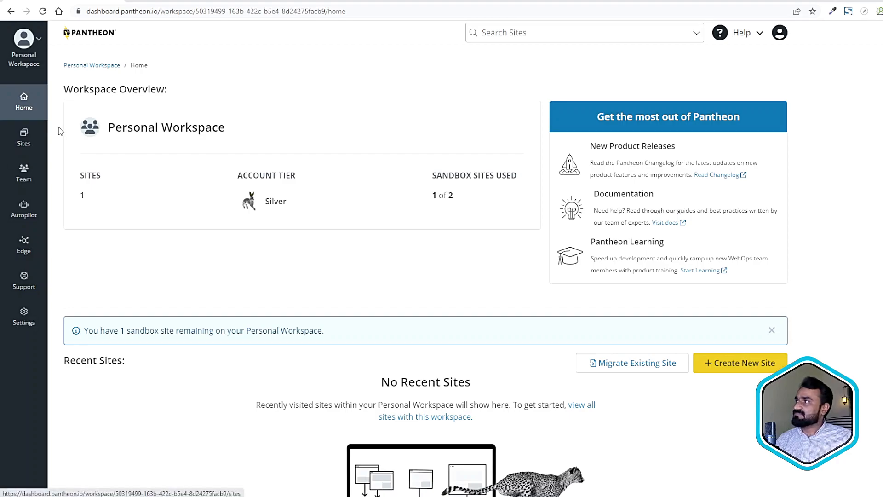
# - Start a new site from the workspace's sites list, choosing Drupal as the CMS and Drupal 10 as the version
pyautogui.click(23, 138)
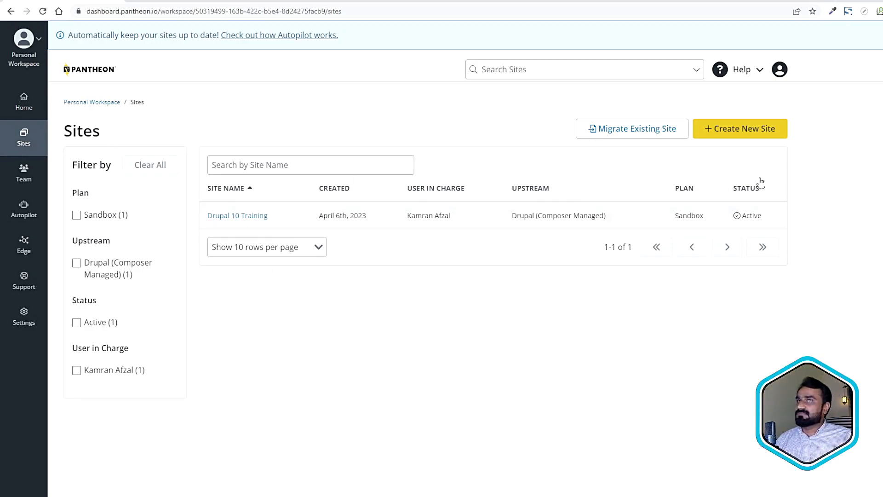
pyautogui.click(736, 128)
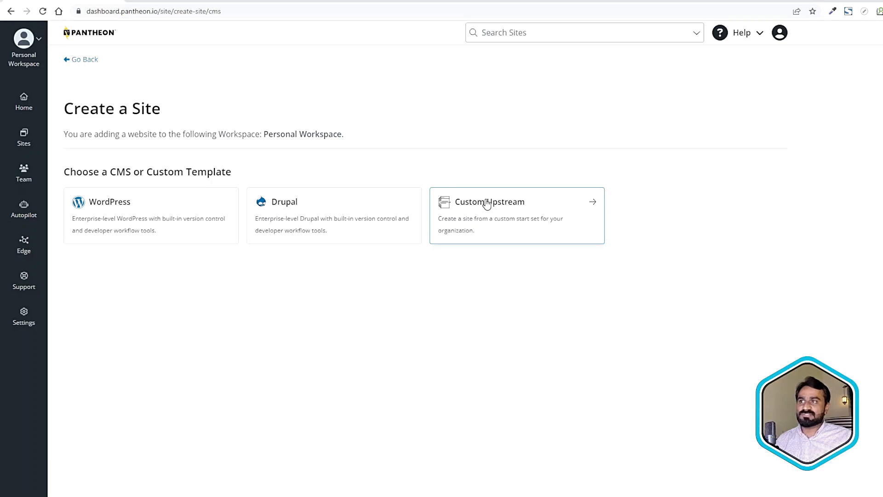
pyautogui.click(300, 223)
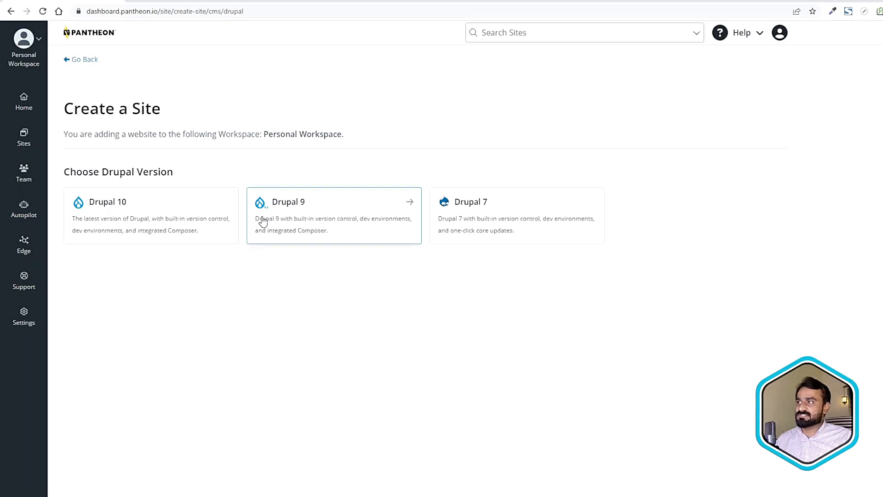
pyautogui.click(128, 225)
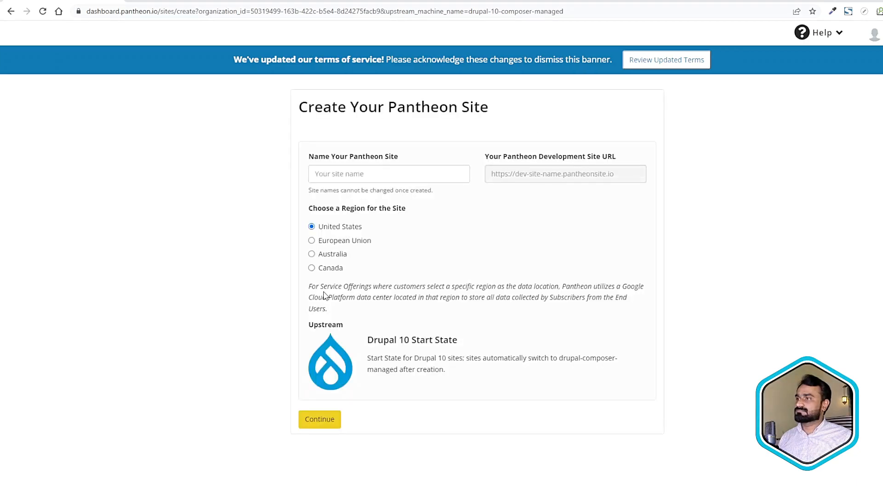
# - Name the new site "drupal 10 tut" and create it in the United States region
pyautogui.click(339, 172)
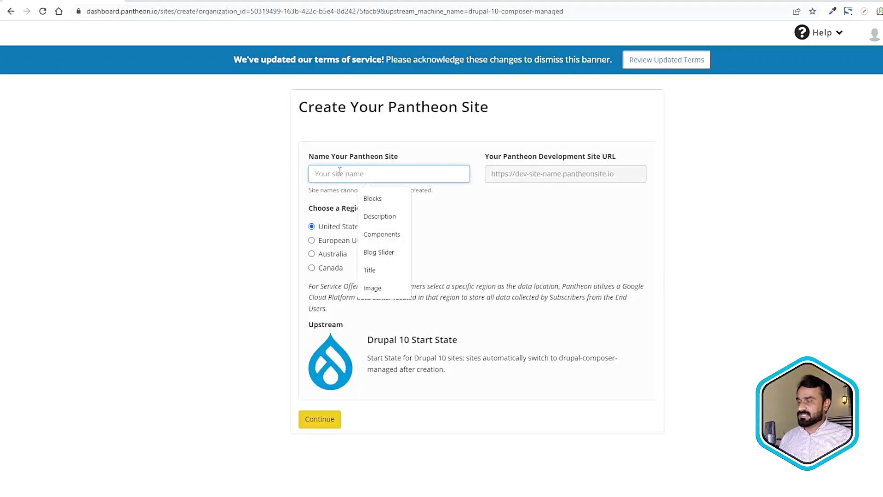
pyautogui.write('drupal')
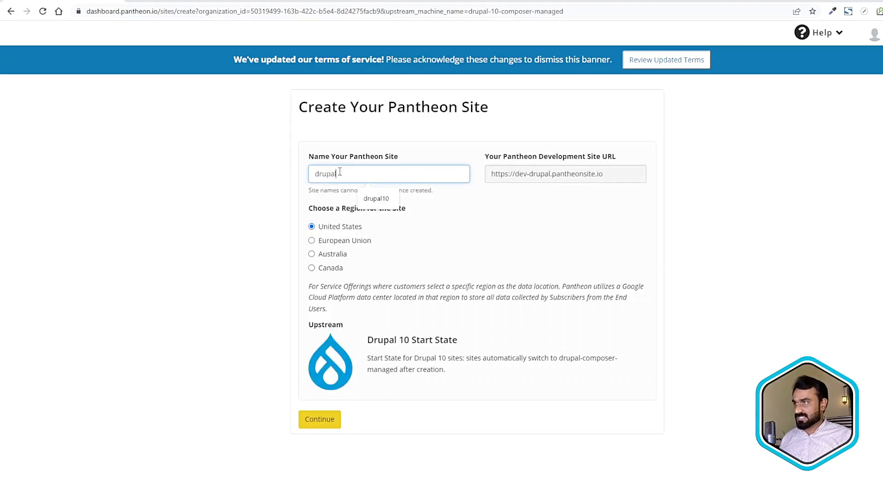
pyautogui.write(' 1-')
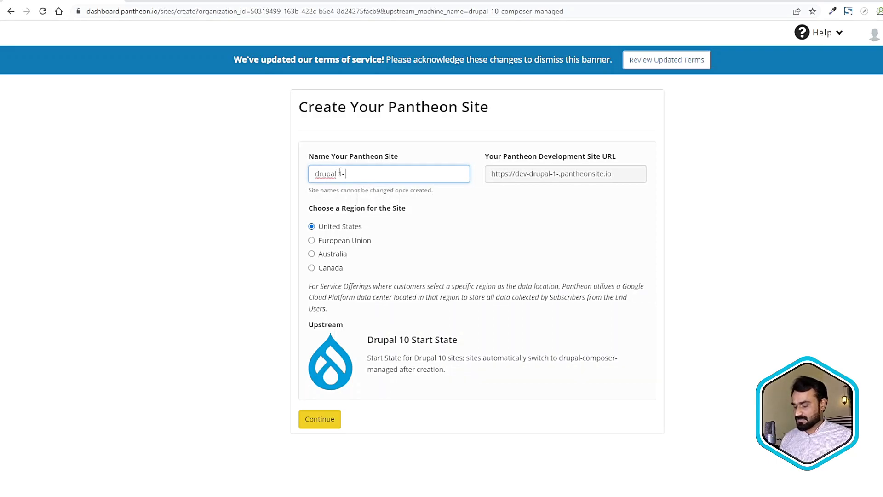
pyautogui.write(' tut')
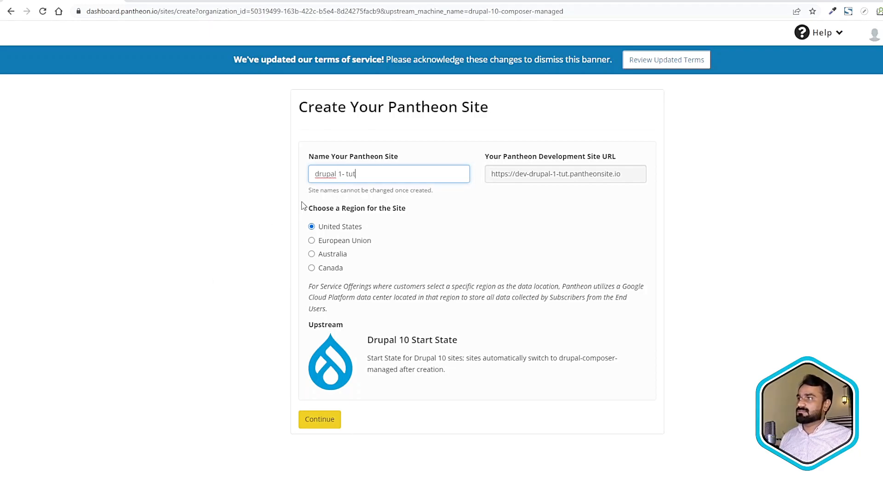
pyautogui.write('0')
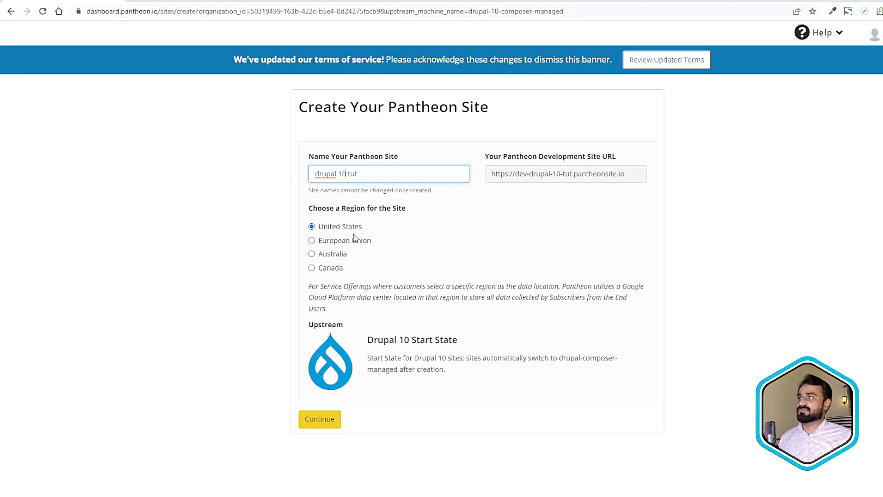
pyautogui.click(261, 236)
pyautogui.click(335, 430)
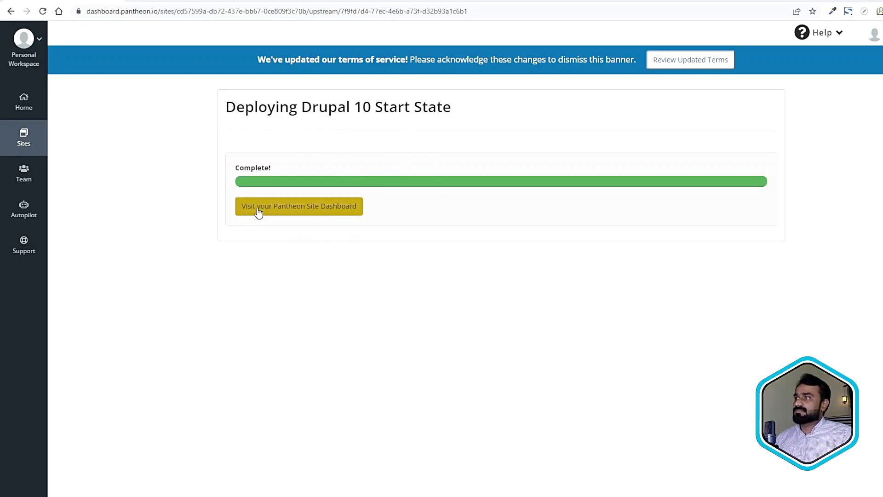
# - Open the new site's dashboard and review the Dev environment's code, merge and status pages
pyautogui.click(317, 210)
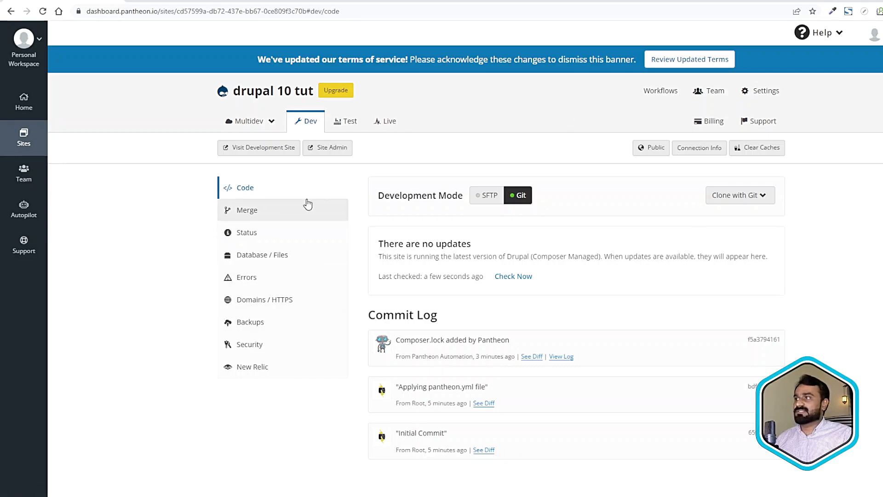
pyautogui.click(247, 211)
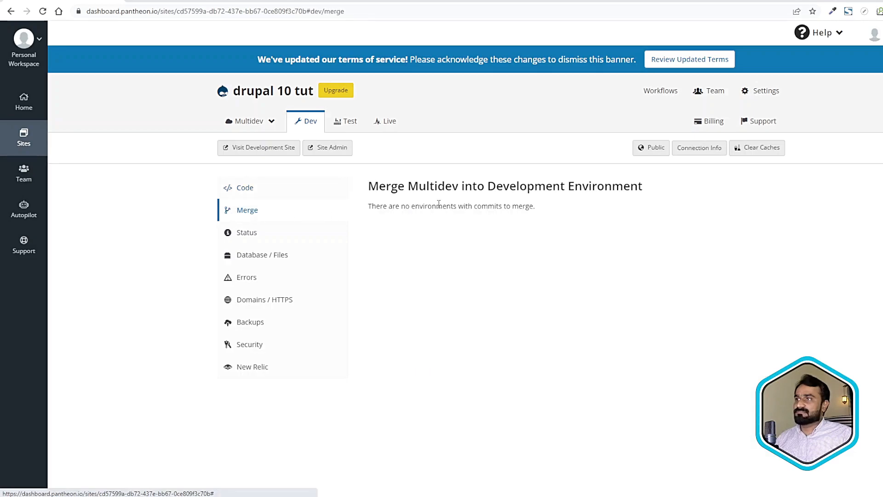
pyautogui.click(244, 190)
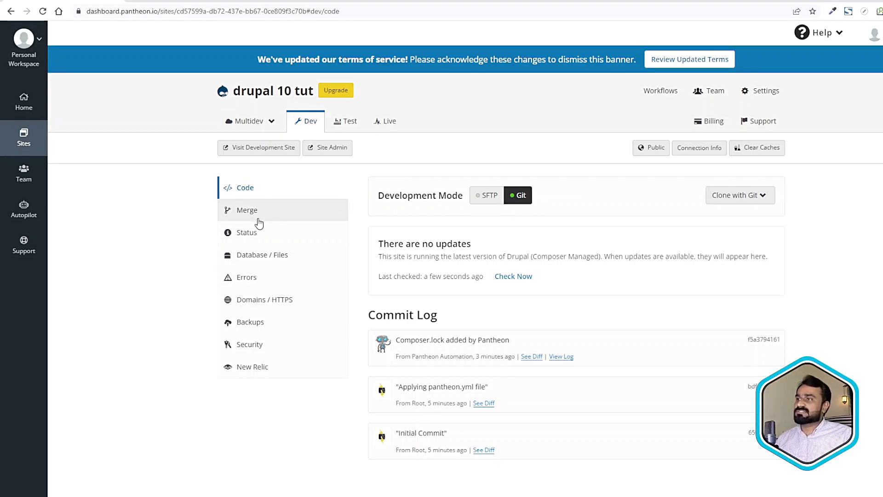
pyautogui.click(247, 211)
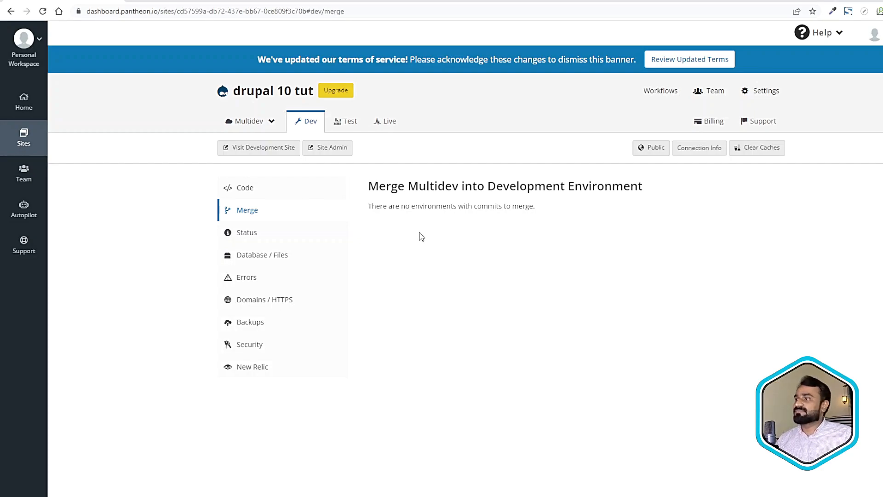
pyautogui.click(272, 232)
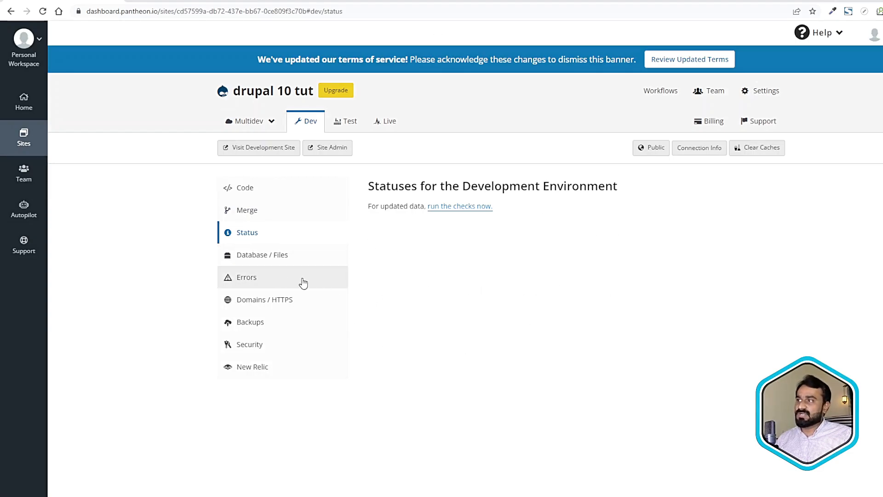
# - Examine the Dev environment's database and file clone, import and export tools, plus its PHP error log
pyautogui.click(278, 254)
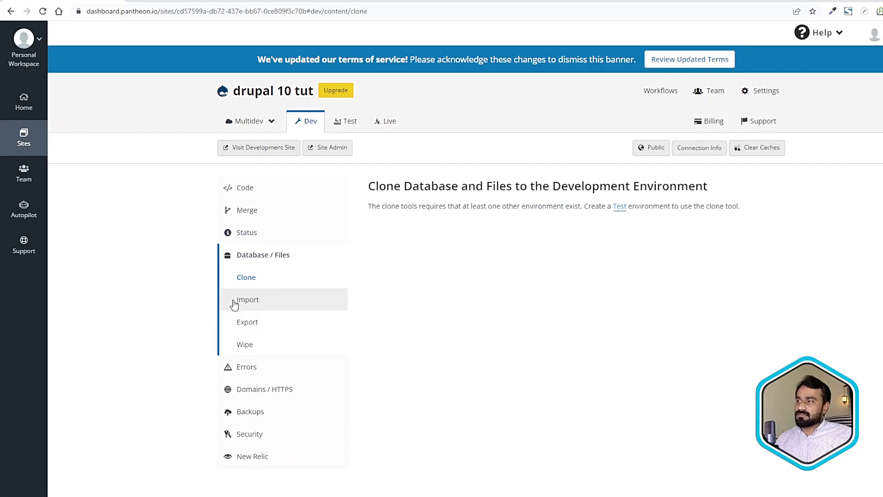
pyautogui.click(248, 301)
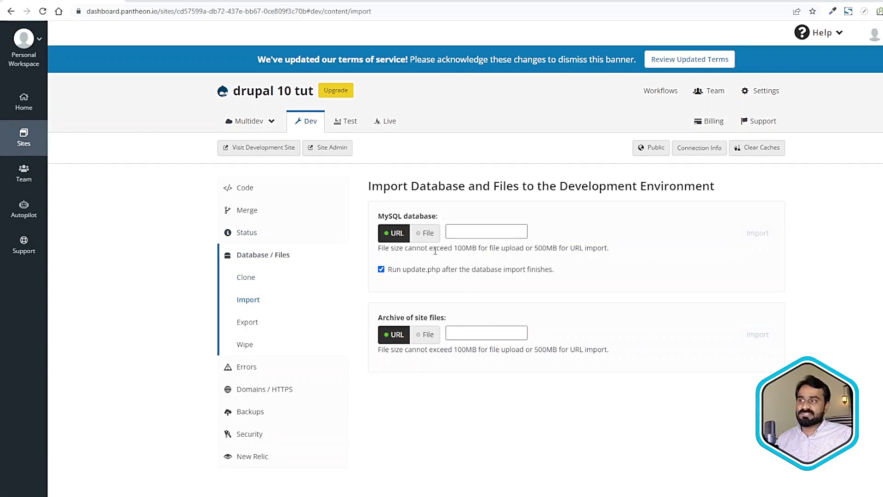
pyautogui.click(453, 337)
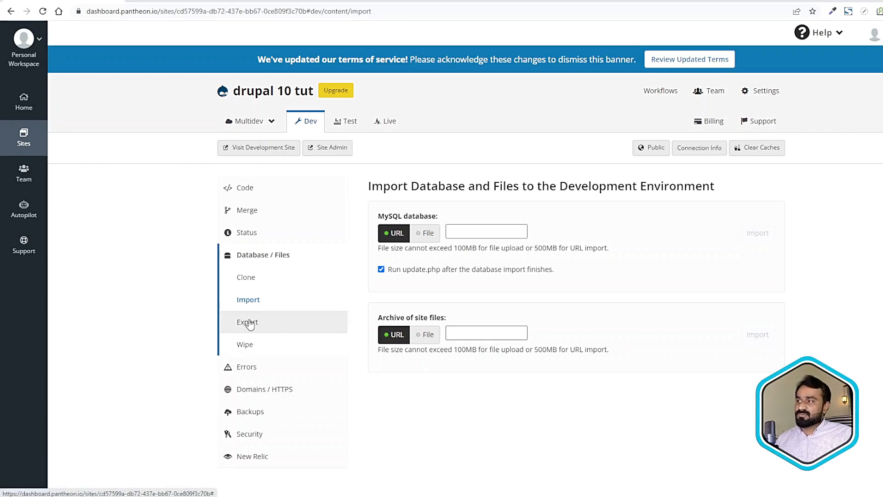
pyautogui.click(248, 322)
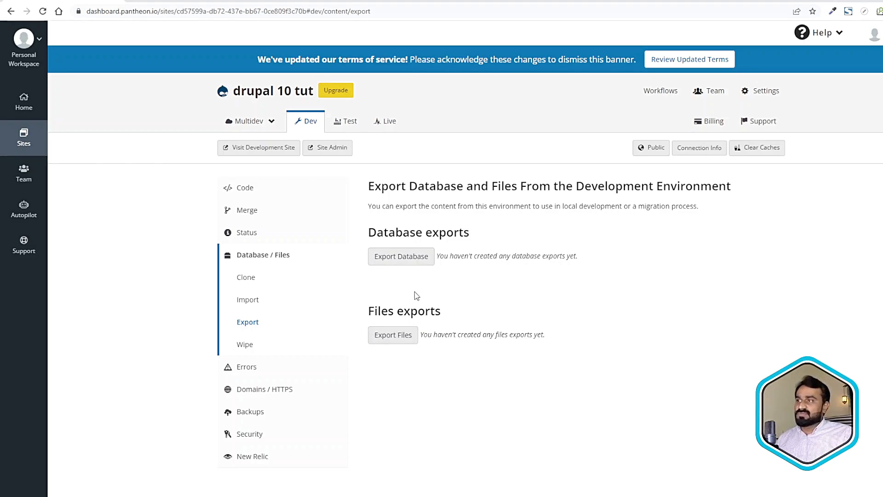
pyautogui.click(246, 371)
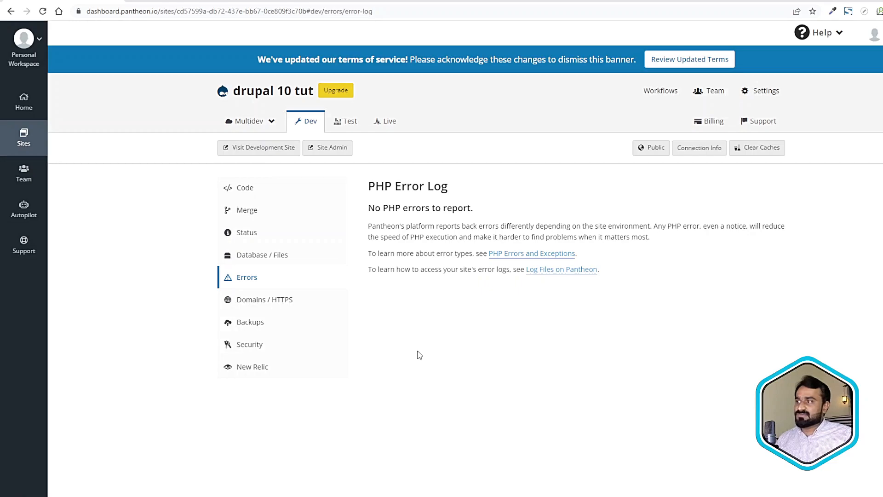
# - Check the domain settings, inspect the development site's web address on its Drupal installer page, and return to the site dashboard
pyautogui.click(250, 303)
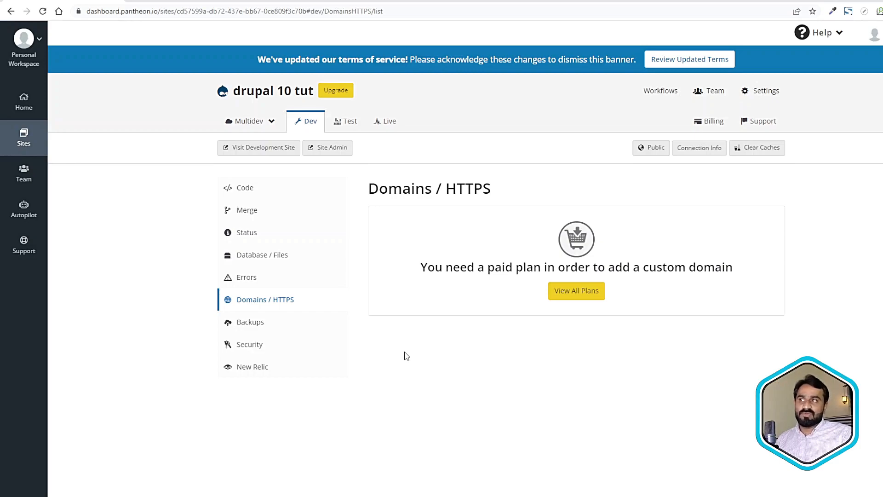
pyautogui.click(266, 158)
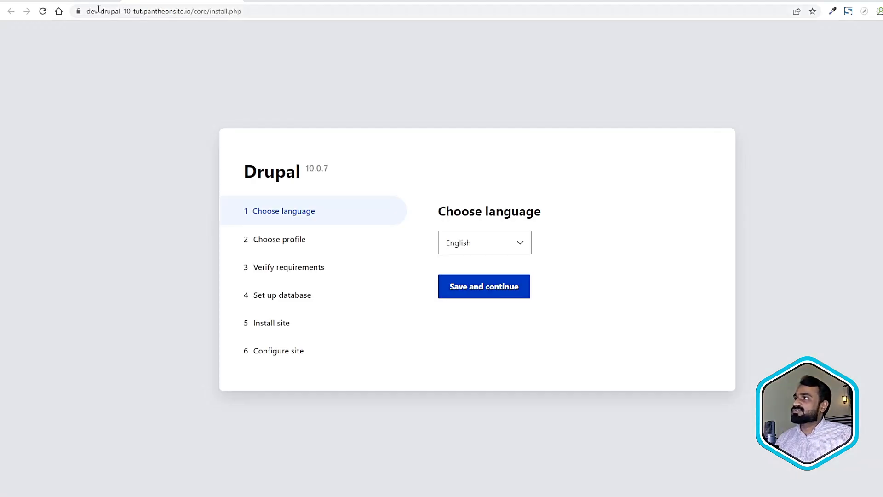
pyautogui.moveTo(88, 13); pyautogui.dragTo(135, 13)
pyautogui.click(155, 12)
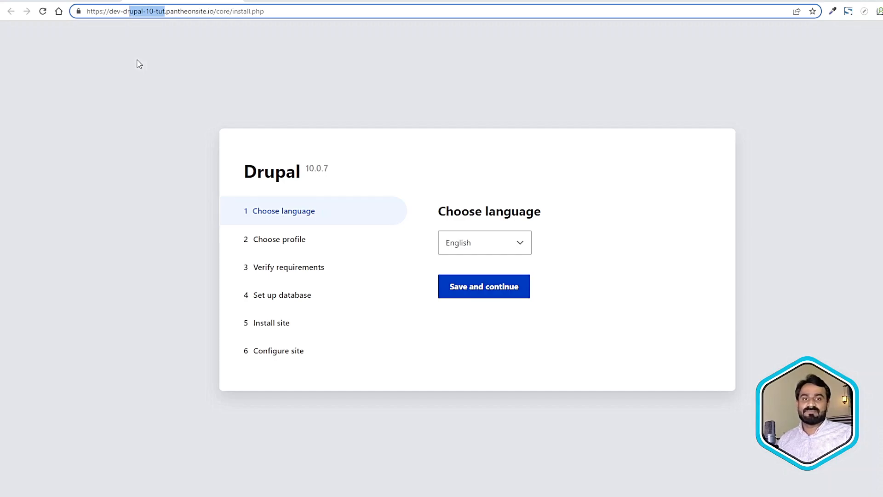
pyautogui.click(45, 1)
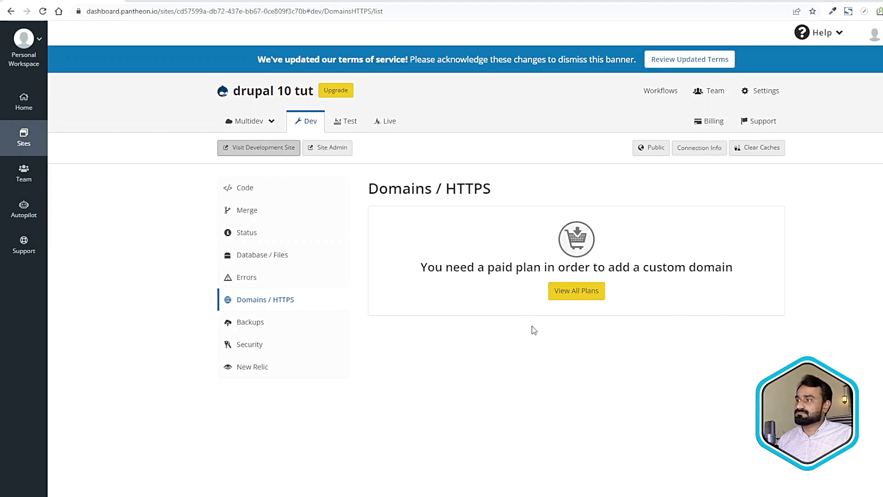
# - Review the Dev environment's backup log and the retention options for a new backup
pyautogui.click(272, 327)
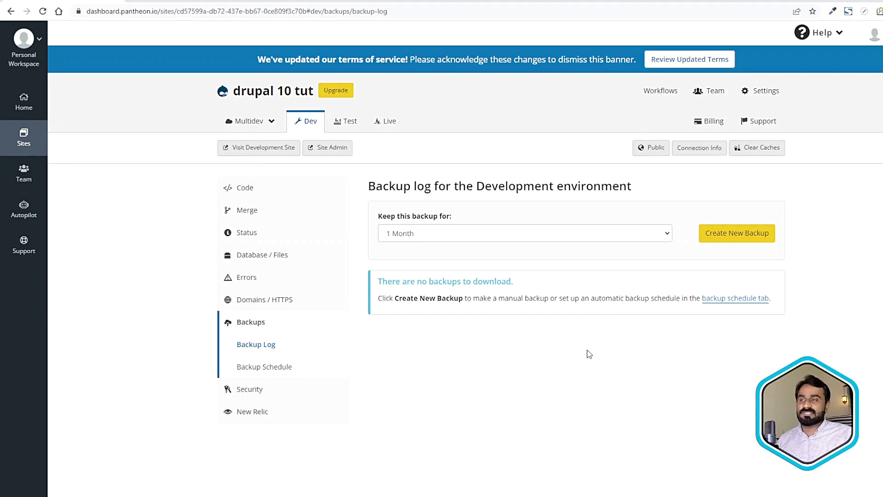
pyautogui.click(416, 234)
pyautogui.click(456, 248)
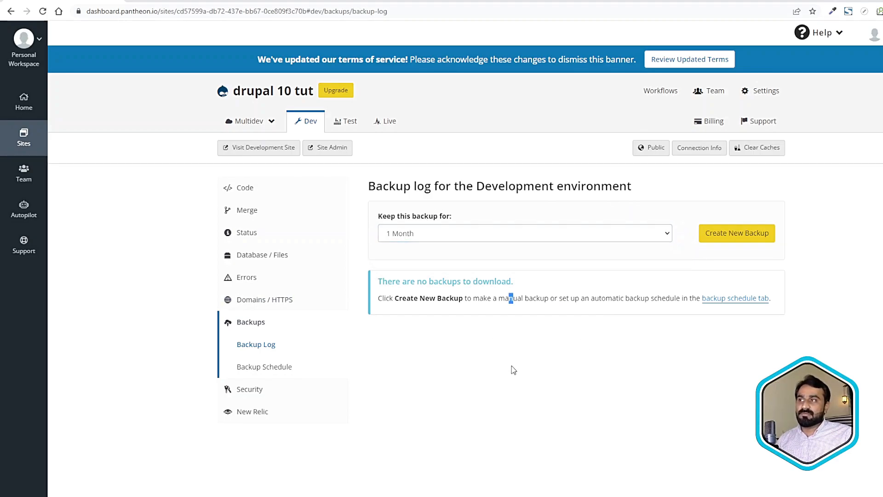
pyautogui.click(511, 366)
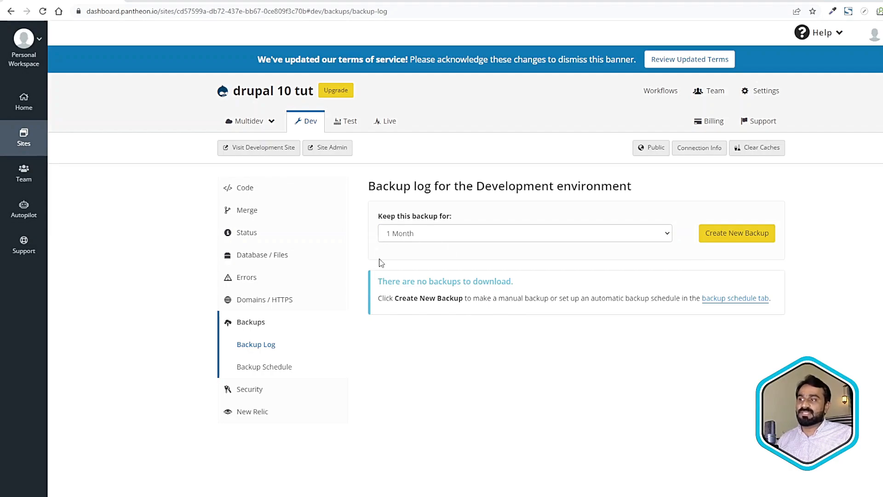
# - Open the Dev environment's security settings and select Locked access to examine its username and password fields
pyautogui.click(288, 396)
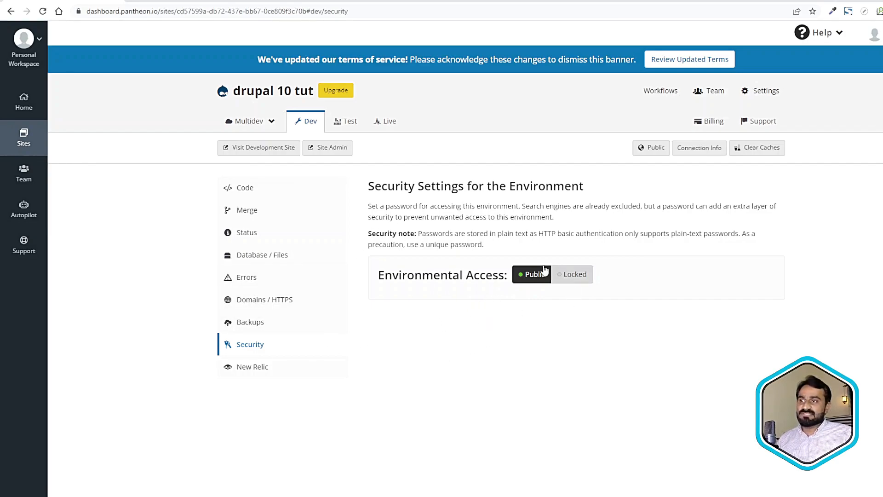
pyautogui.click(582, 276)
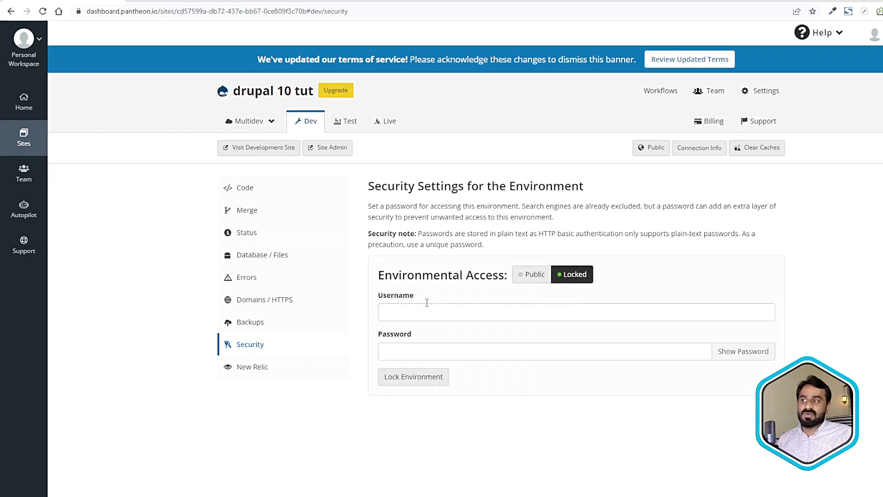
pyautogui.click(427, 351)
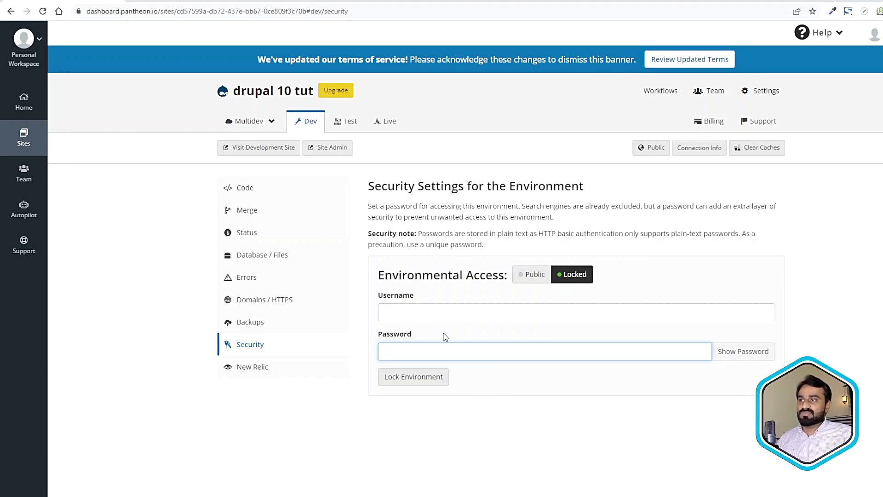
# - Open the Dev environment's New Relic section, and return from the Drupal installer page to the Pantheon dashboard
pyautogui.click(247, 366)
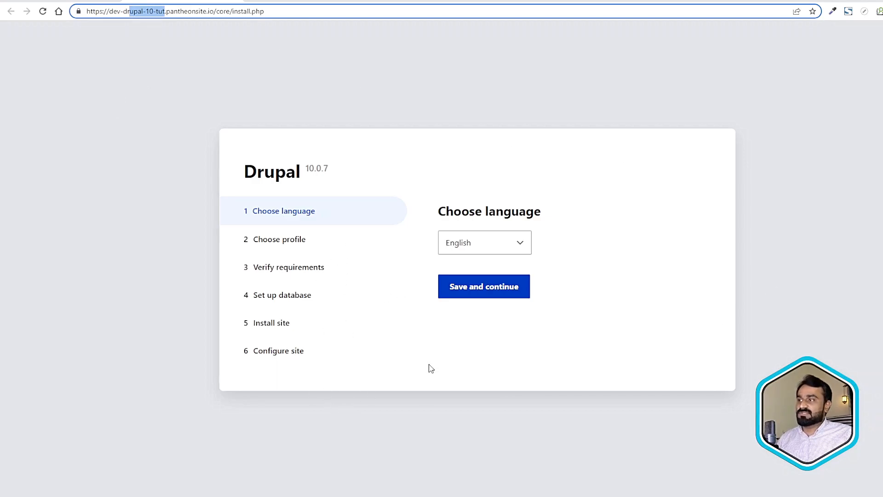
pyautogui.click(78, 1)
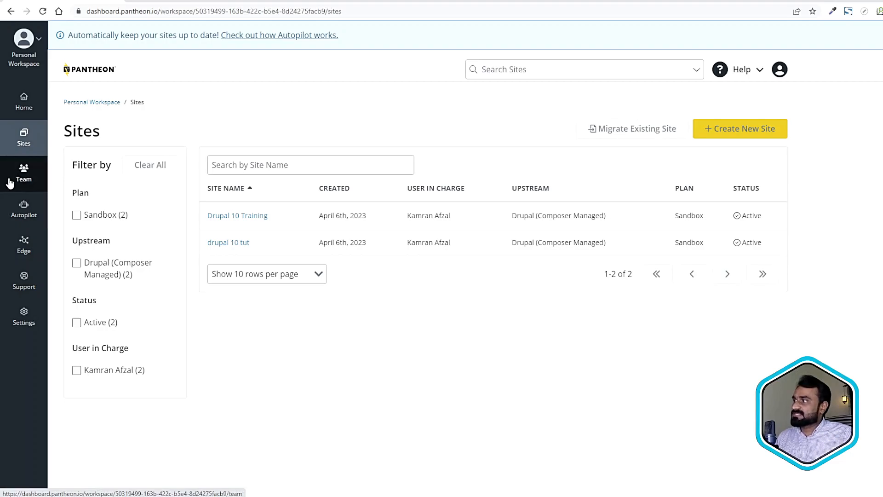
# - Review the personal workspace's Team page for creating a free workspace and its Autopilot page on automated updates
pyautogui.click(25, 186)
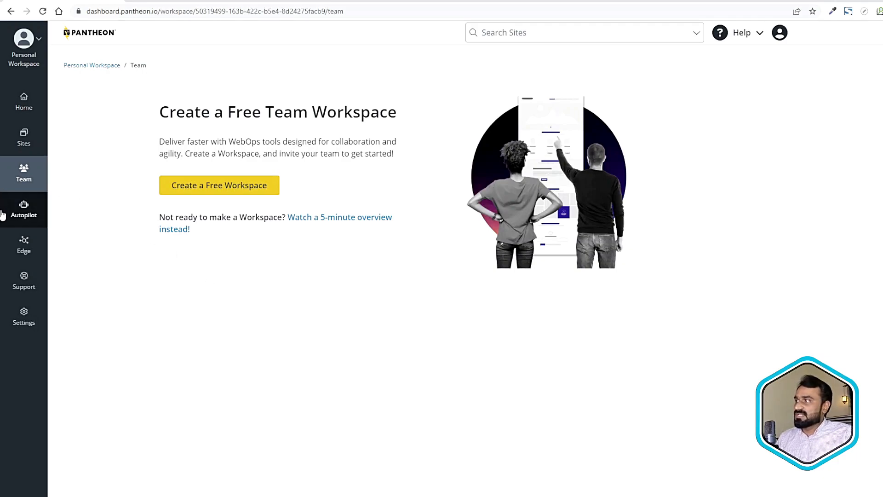
pyautogui.click(25, 214)
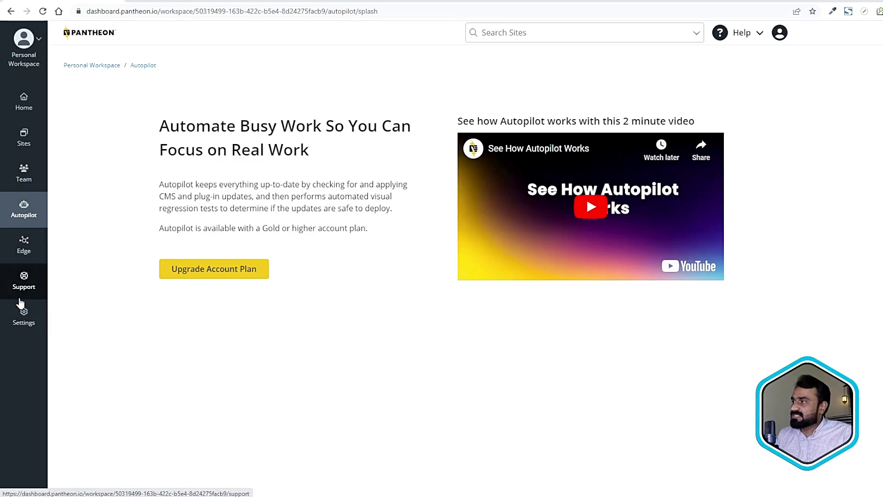
# - Examine the workspace's billing settings, covering its subscriptions, invoices and payment methods
pyautogui.click(28, 328)
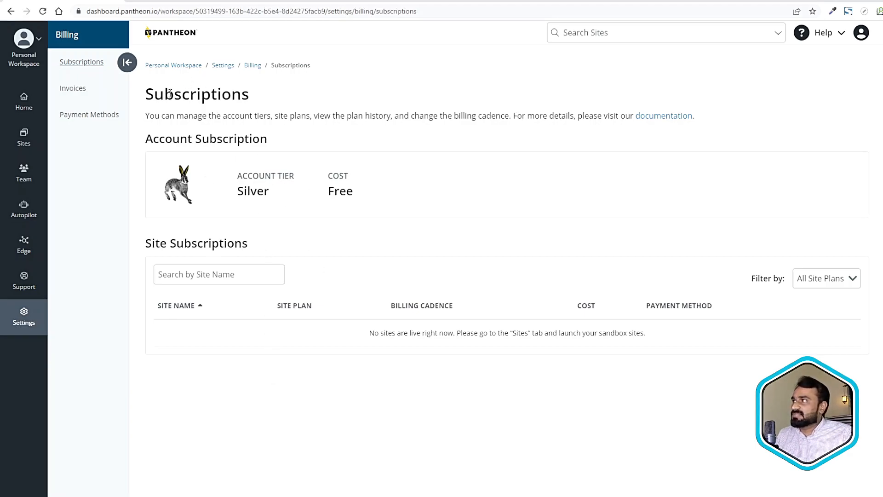
pyautogui.click(76, 88)
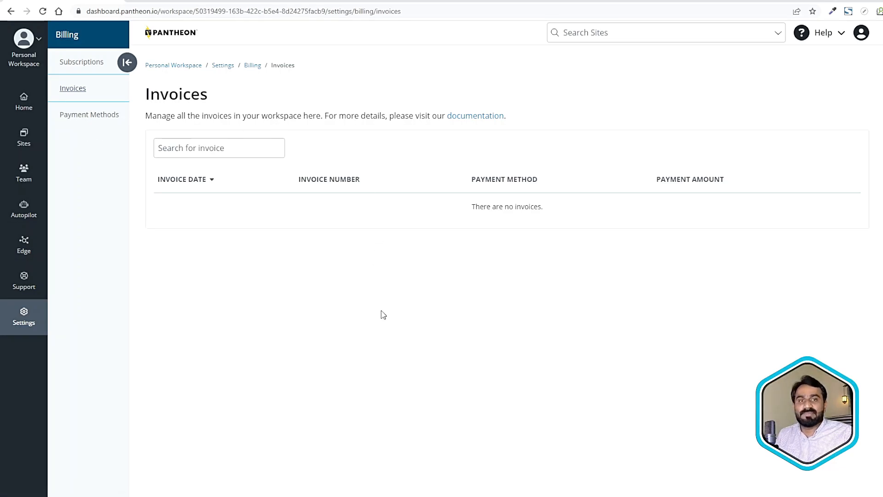
pyautogui.click(82, 114)
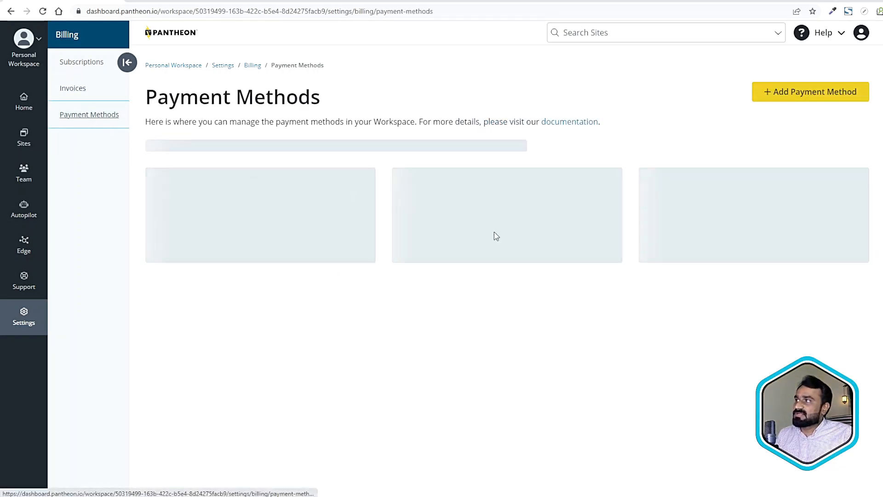